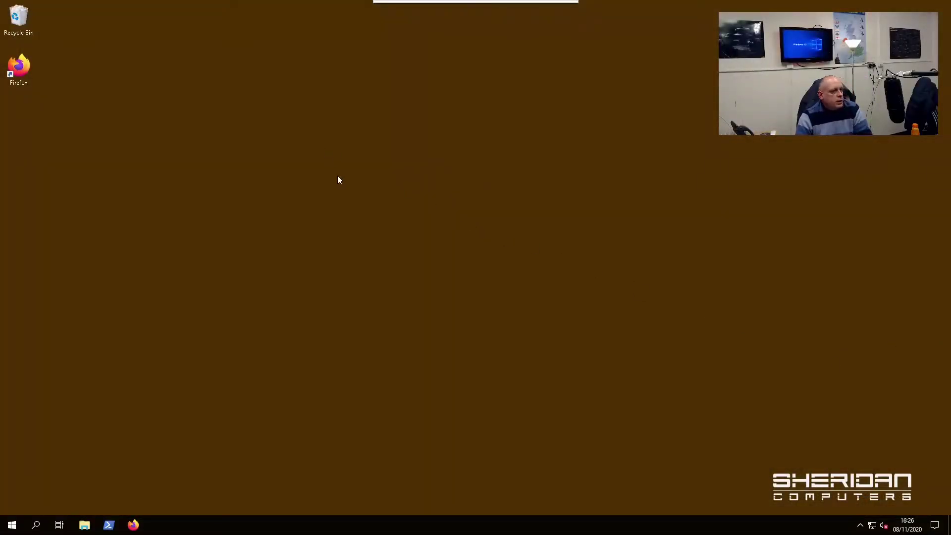
# Create a desktop shortcut 'Control Panel Access' targeting explorer.exe shell:::{21EC2020-3AEA-1069-A2DD-08002B30309D}
pyautogui.rightClick(242, 77)
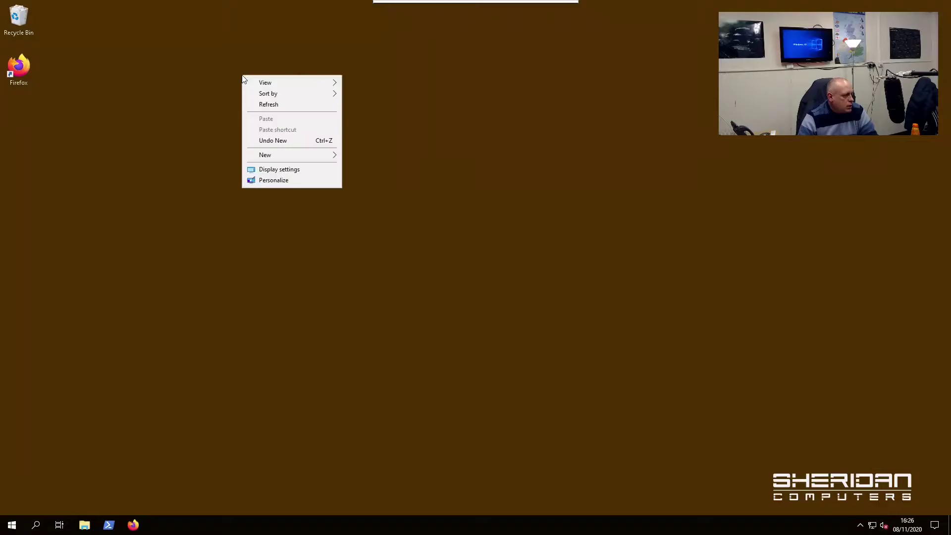
pyautogui.moveTo(302, 158)
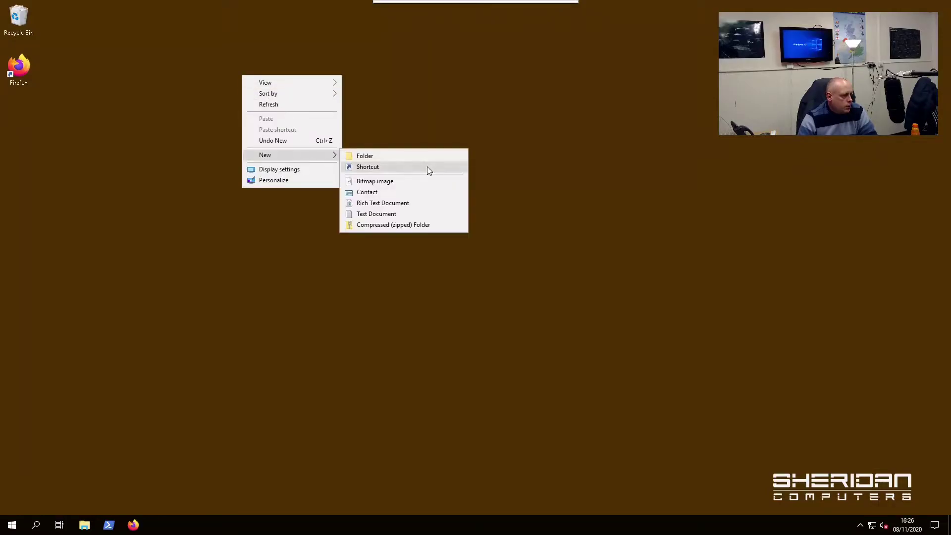
pyautogui.click(427, 167)
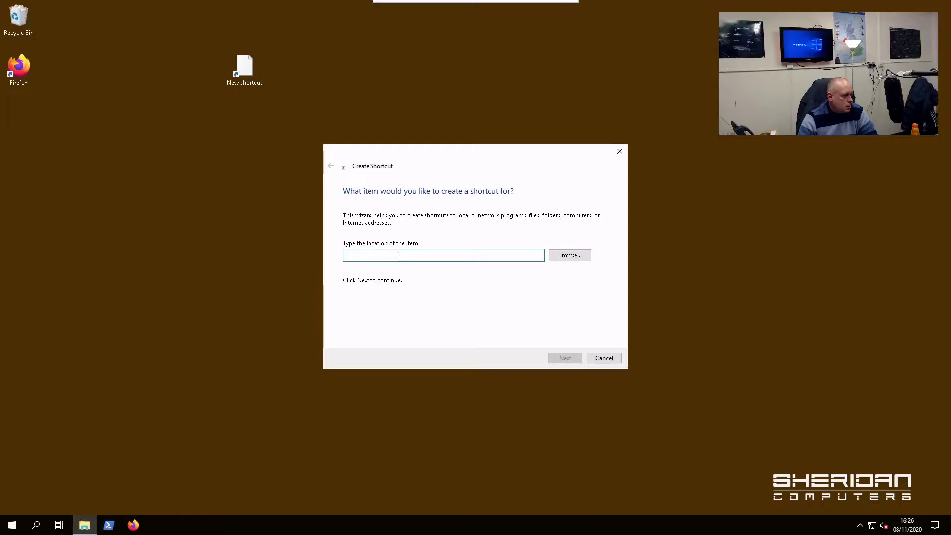
pyautogui.write('explorer.exe shell:::{21EC2020-3AEA-1069-A2DD-08002B30309D}')
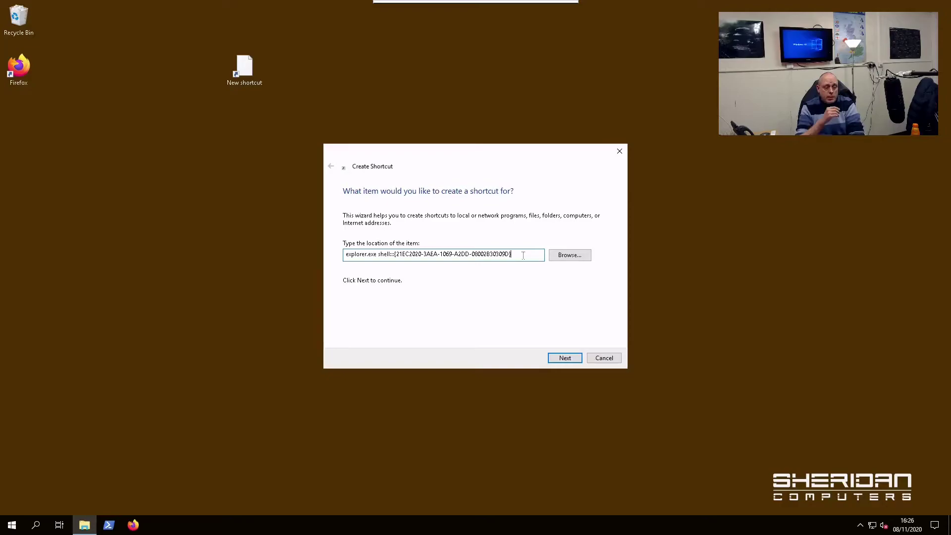
pyautogui.click(565, 358)
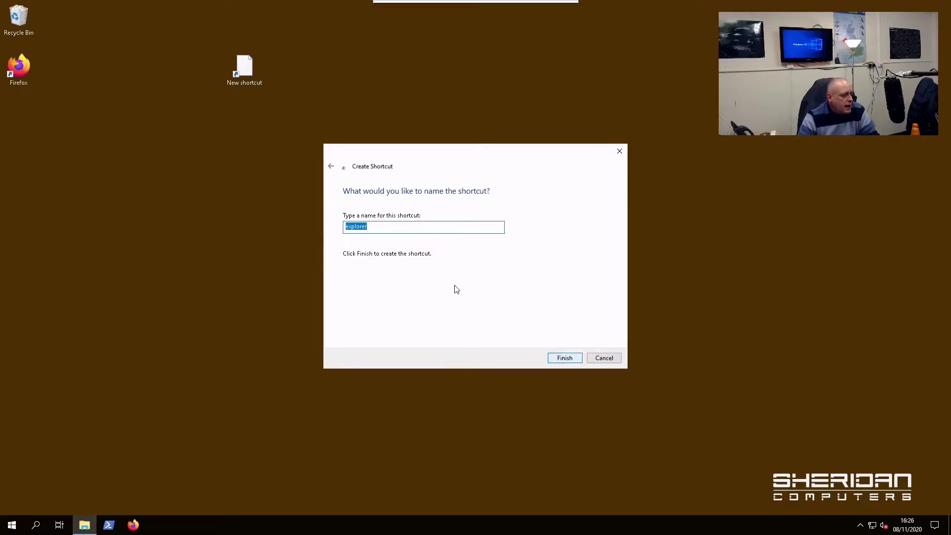
pyautogui.click(411, 227)
pyautogui.doubleClick(411, 226)
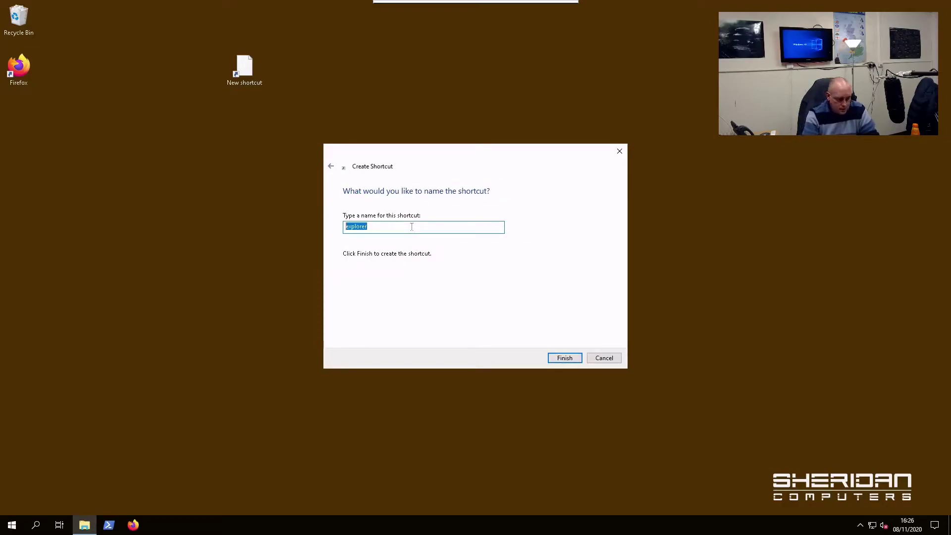
pyautogui.write('Control Panel')
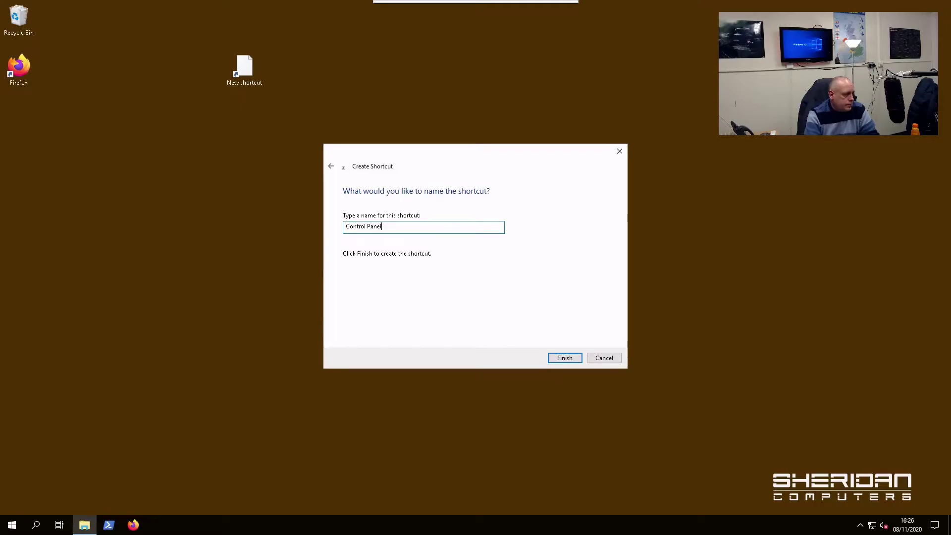
pyautogui.write(' Access')
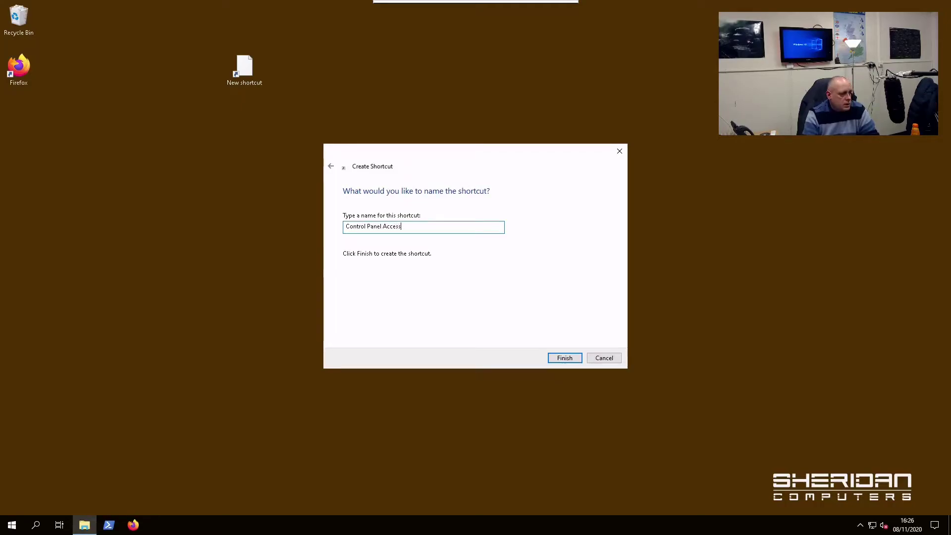
pyautogui.press('Return')
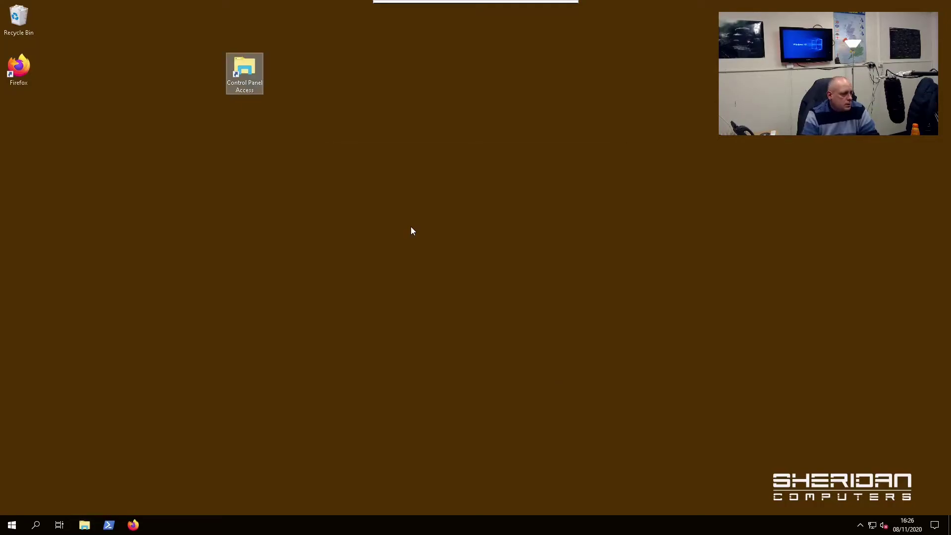
pyautogui.doubleClick(247, 74)
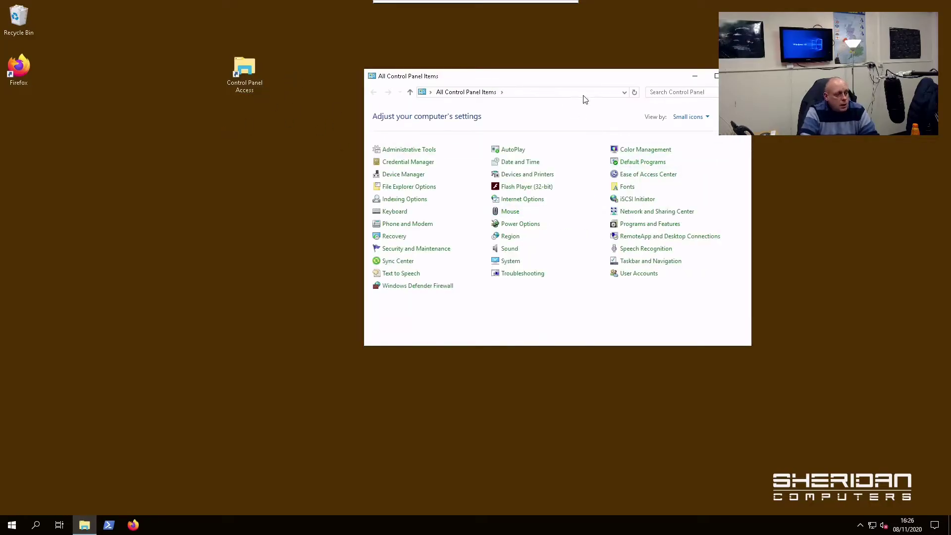
pyautogui.hotkey('alt', 'F4')
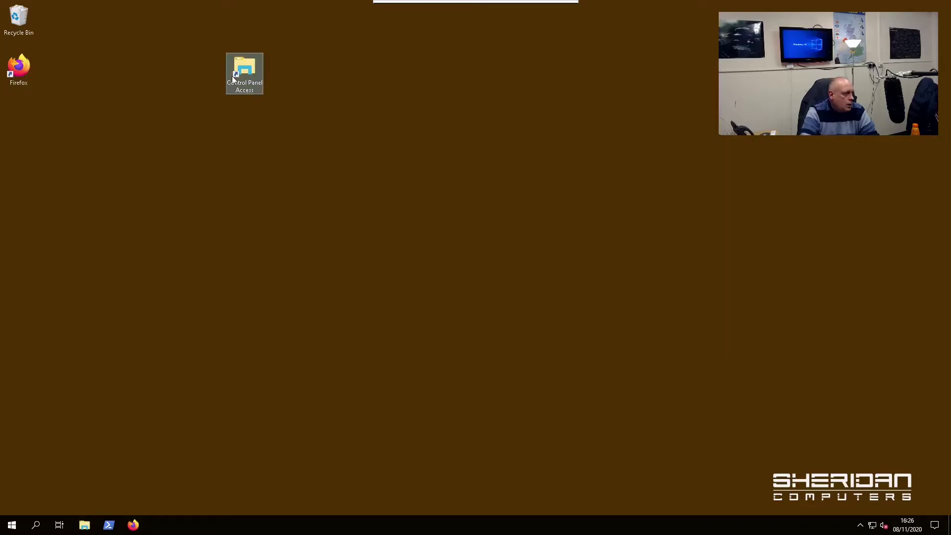
pyautogui.rightClick(248, 70)
pyautogui.click(317, 211)
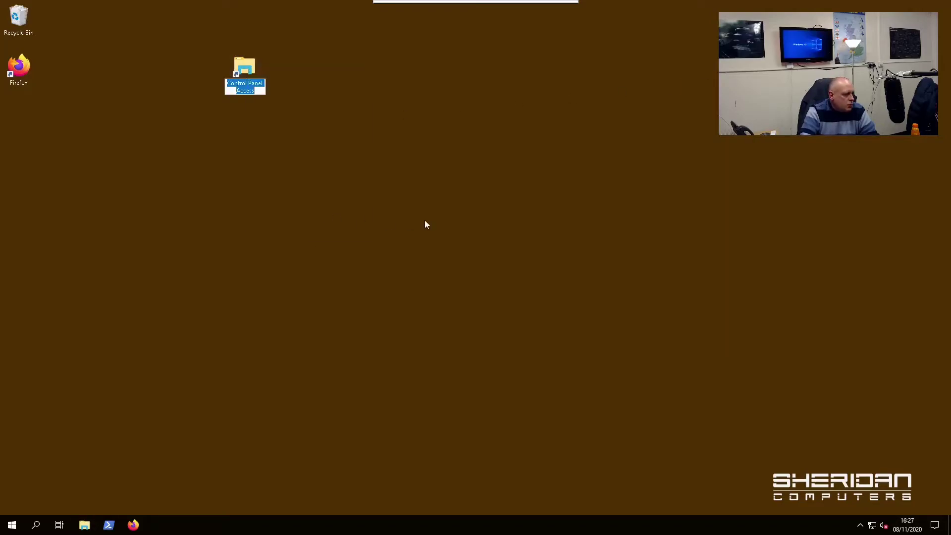
pyautogui.press('Return')
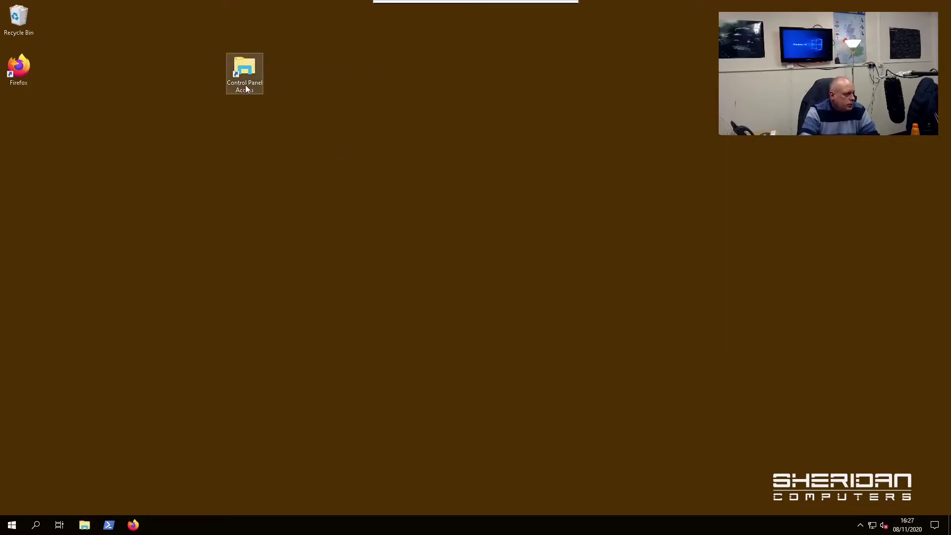
# In the shortcut's Change Icon dialog, set the icon file to system32\shell32.dll
pyautogui.rightClick(247, 70)
pyautogui.click(302, 226)
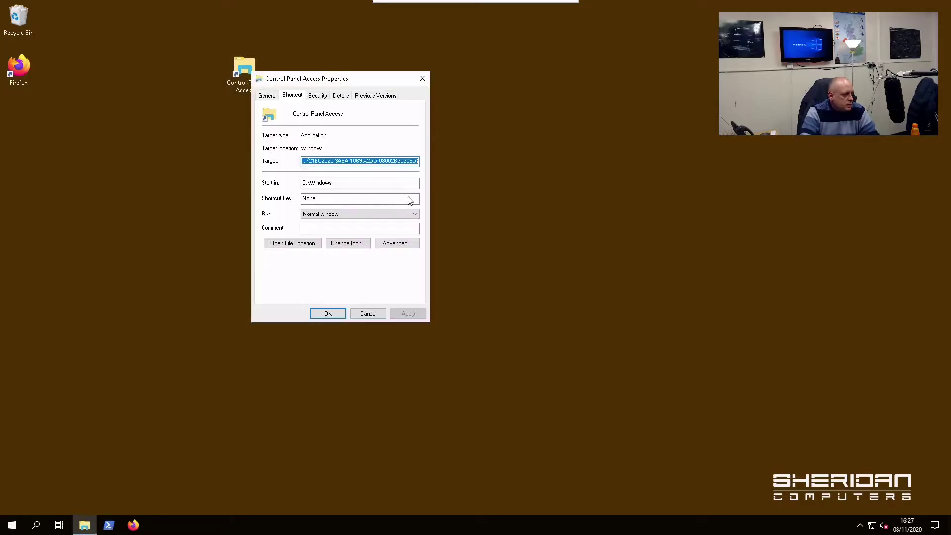
pyautogui.click(347, 243)
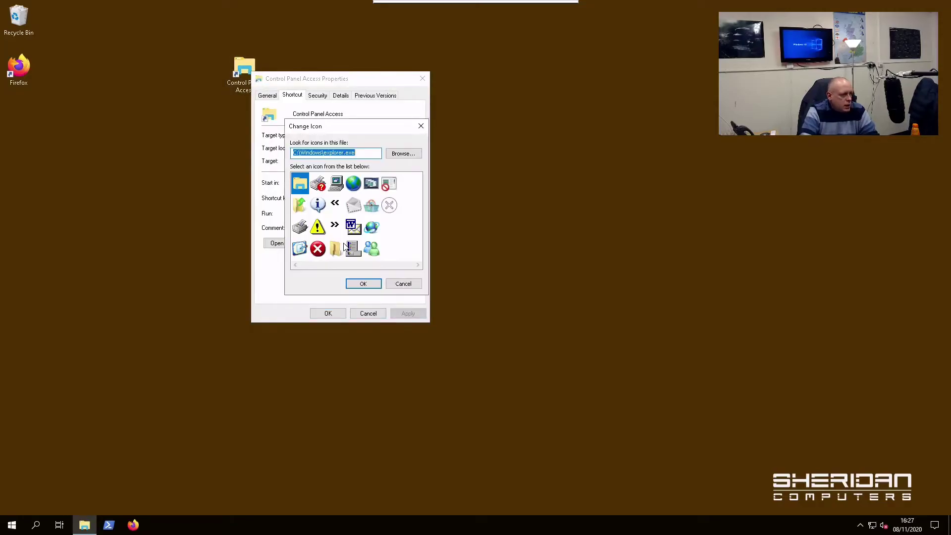
pyautogui.click(363, 154)
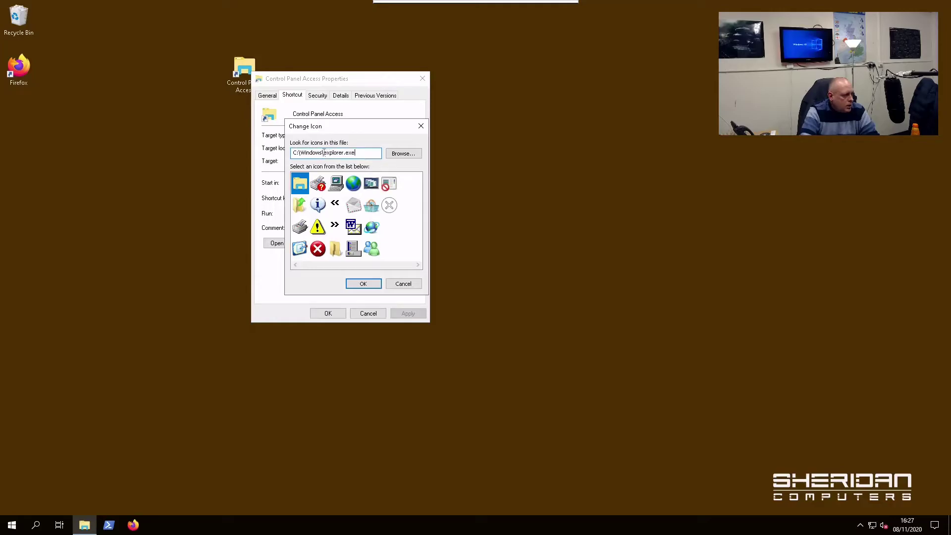
pyautogui.moveTo(324, 152); pyautogui.dragTo(356, 153)
pyautogui.write('syste')
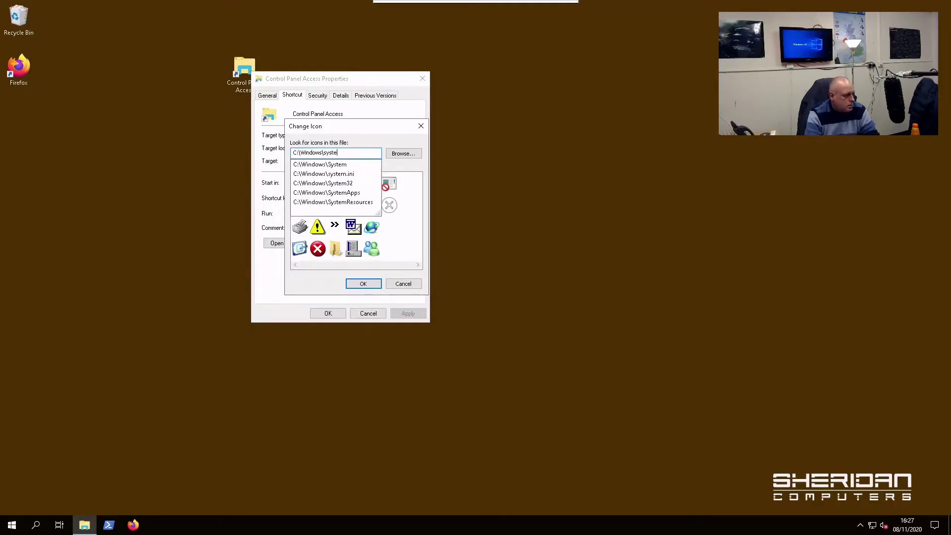
pyautogui.write('m32')
pyautogui.click(376, 154)
pyautogui.press('BackSpace')
pyautogui.press('BackSpace')
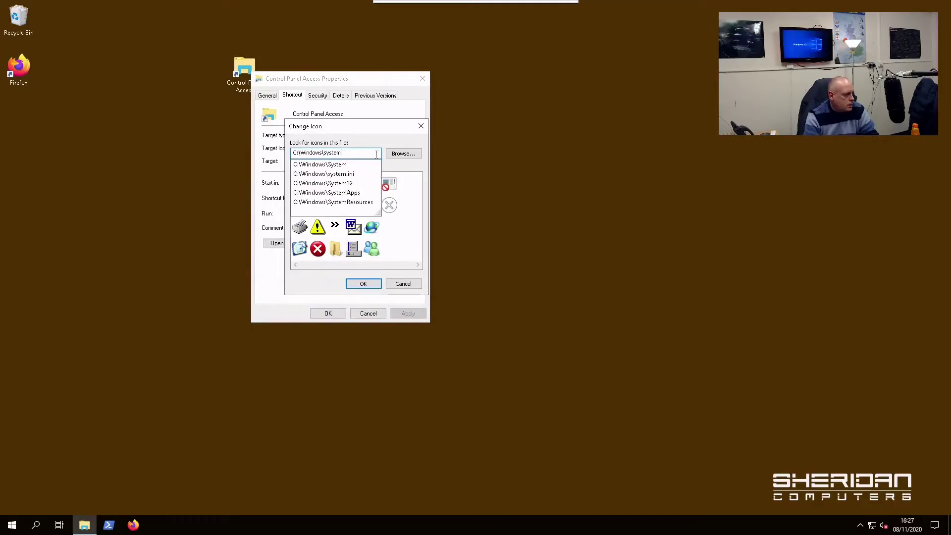
pyautogui.write('32\\')
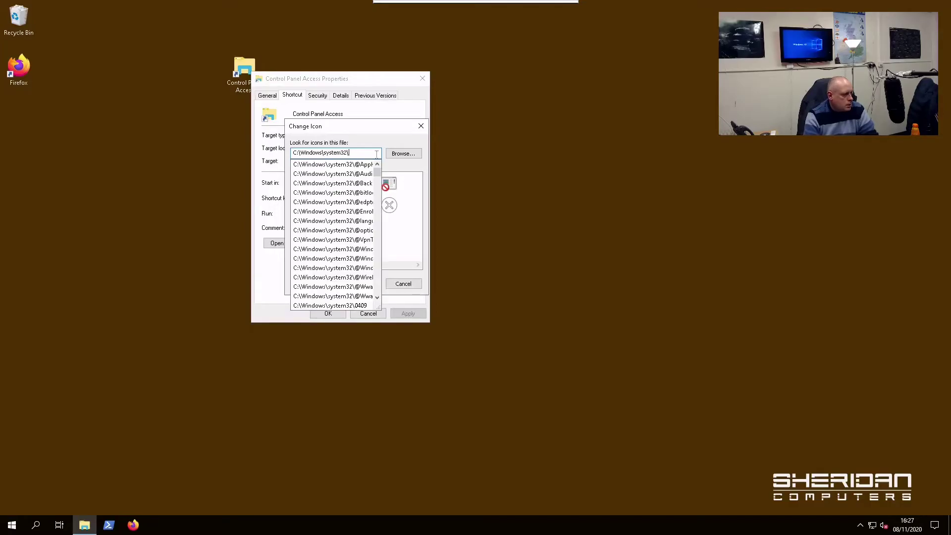
pyautogui.write('she')
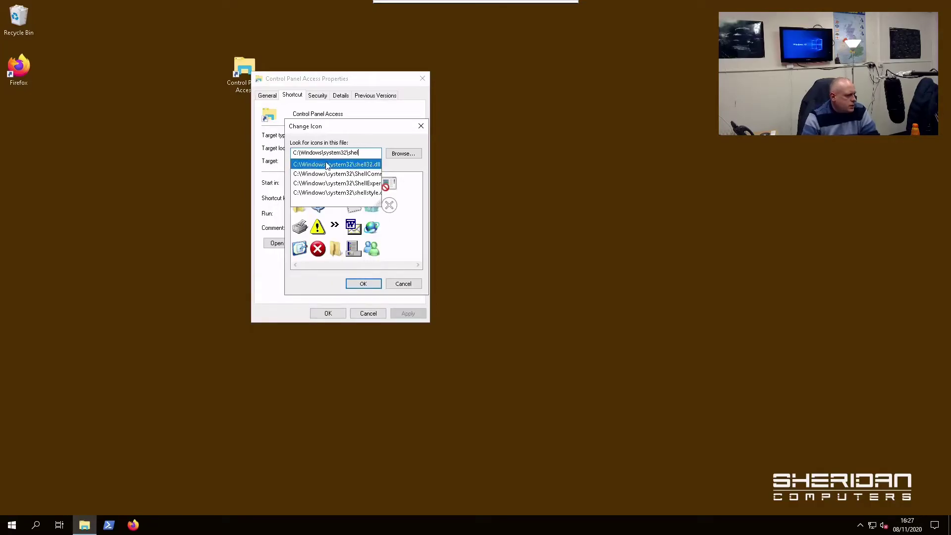
pyautogui.write('l')
pyautogui.click(330, 167)
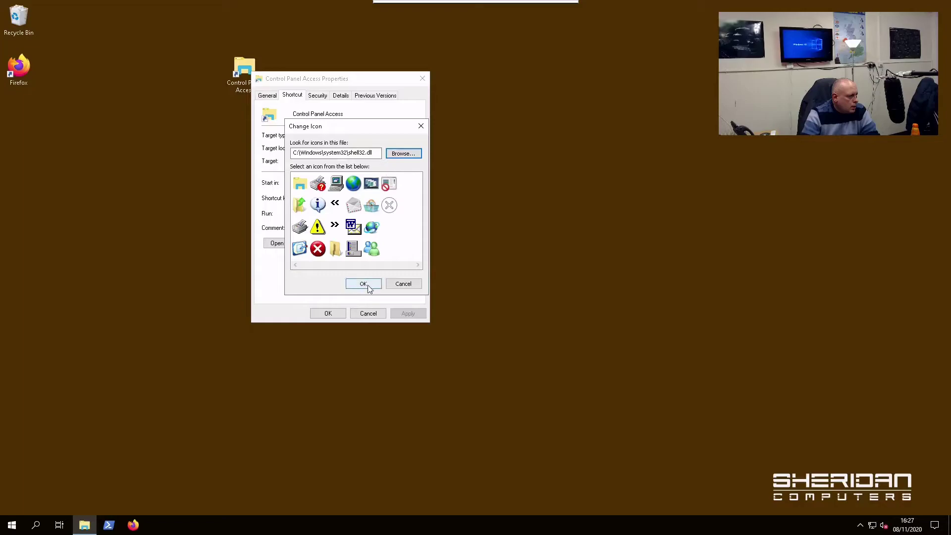
# Load the shell32.dll icons, choose the control panel icon, and apply it to the shortcut
pyautogui.click(364, 282)
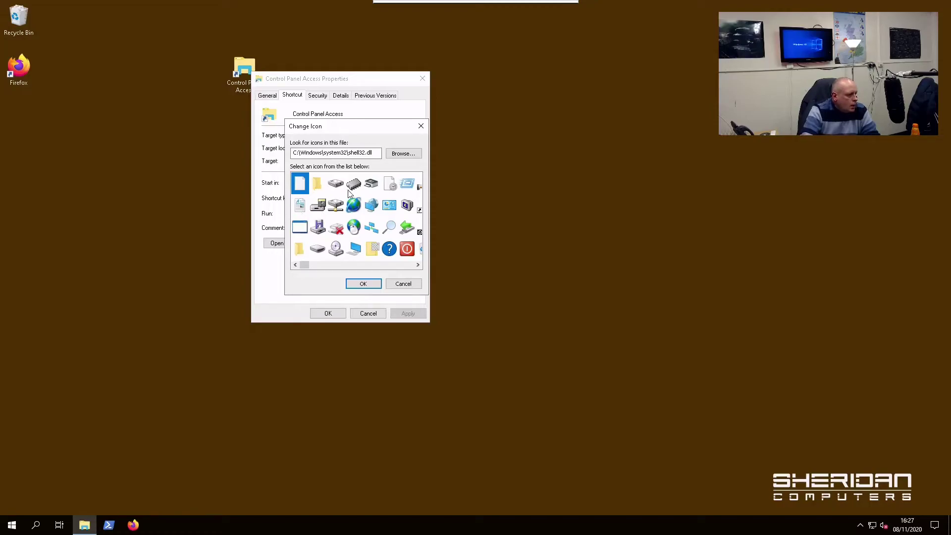
pyautogui.click(389, 208)
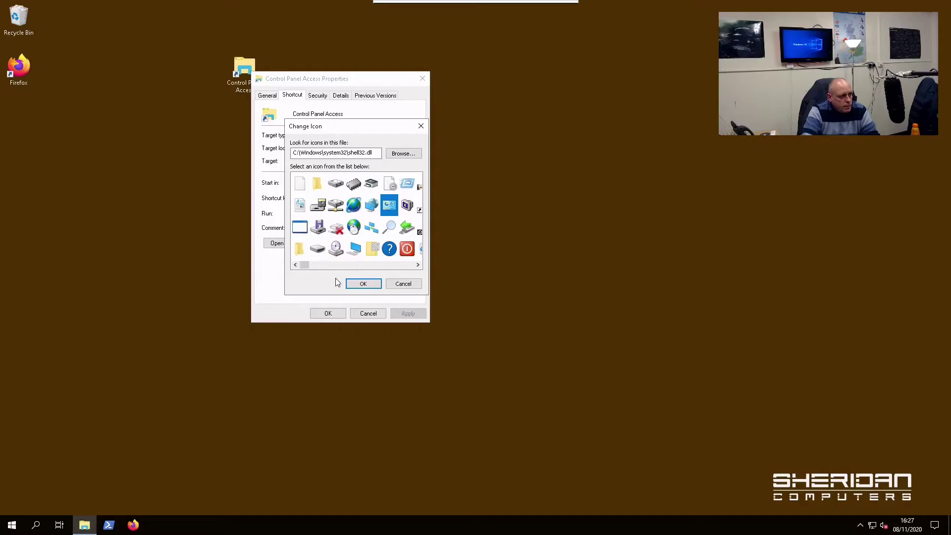
pyautogui.click(365, 286)
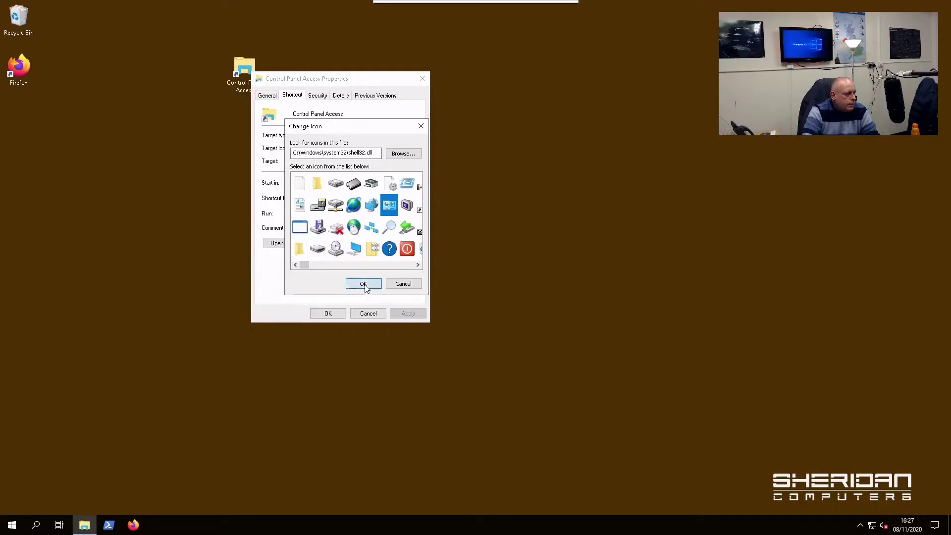
pyautogui.click(408, 313)
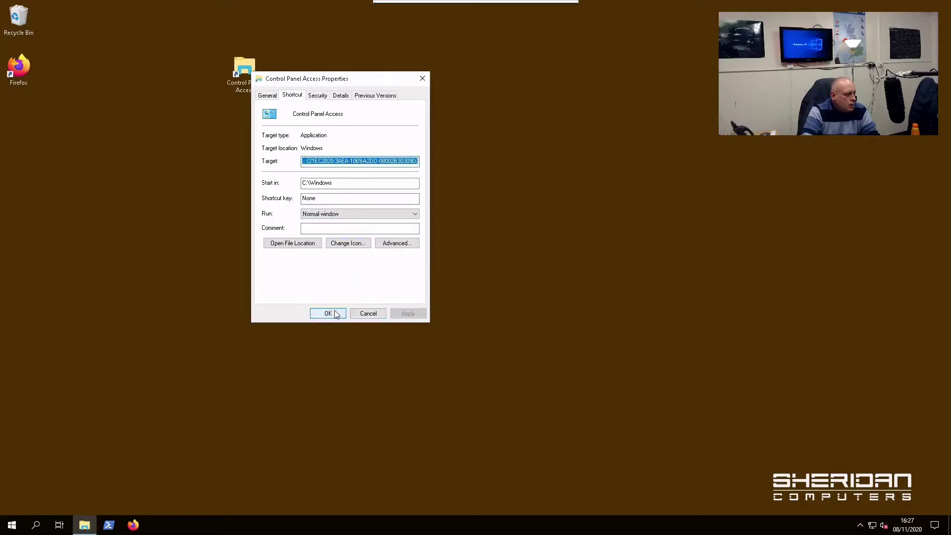
pyautogui.click(329, 313)
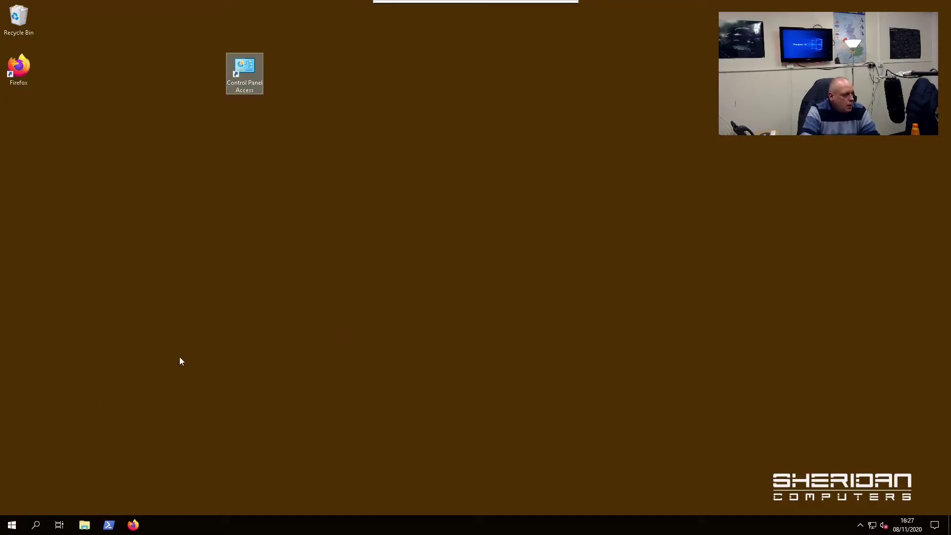
# Open File Explorer at C:\ProgramData\Microsoft\Windows\Start Menu\Programs
pyautogui.click(12, 525)
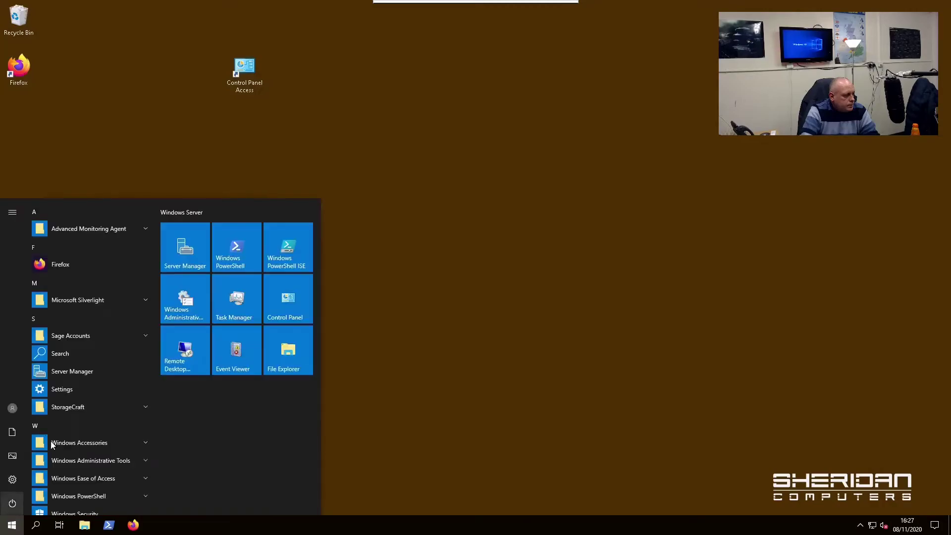
pyautogui.click(419, 328)
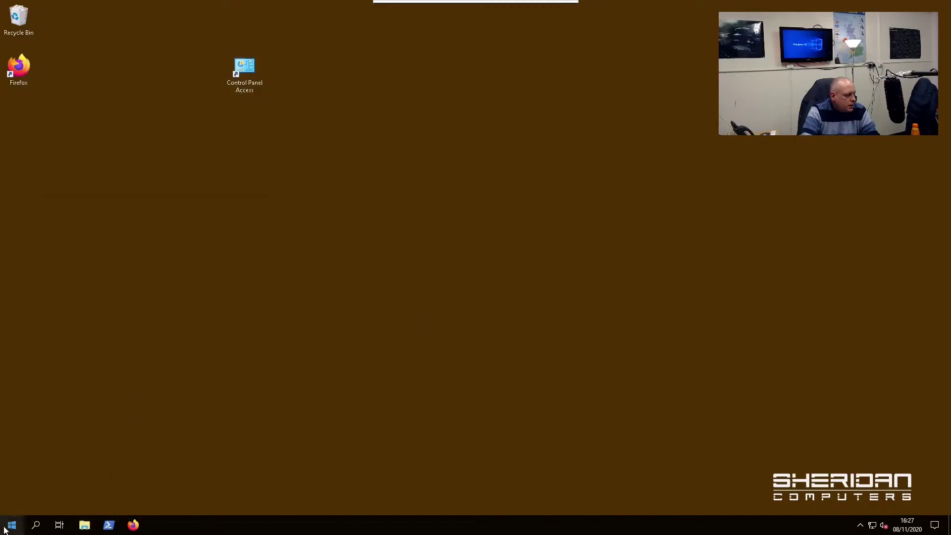
pyautogui.click(84, 525)
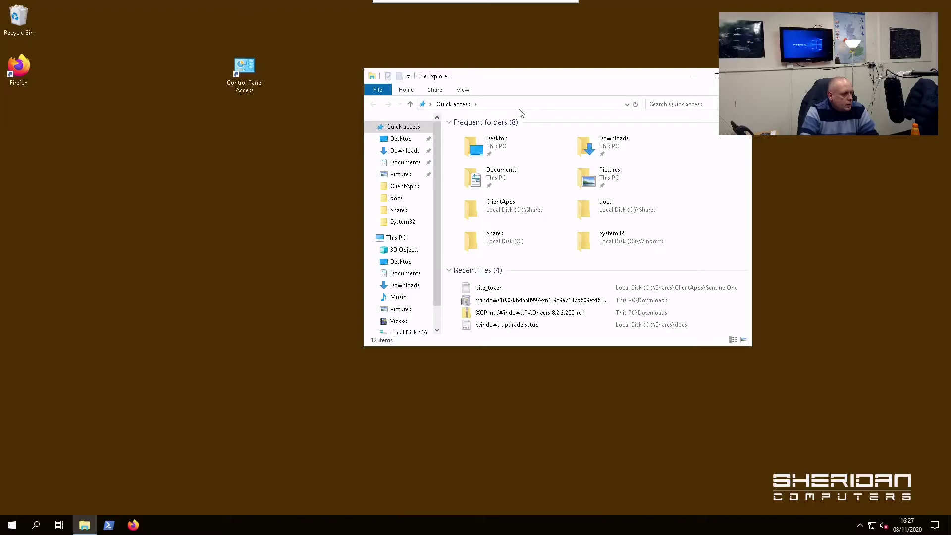
pyautogui.click(522, 105)
pyautogui.write('c')
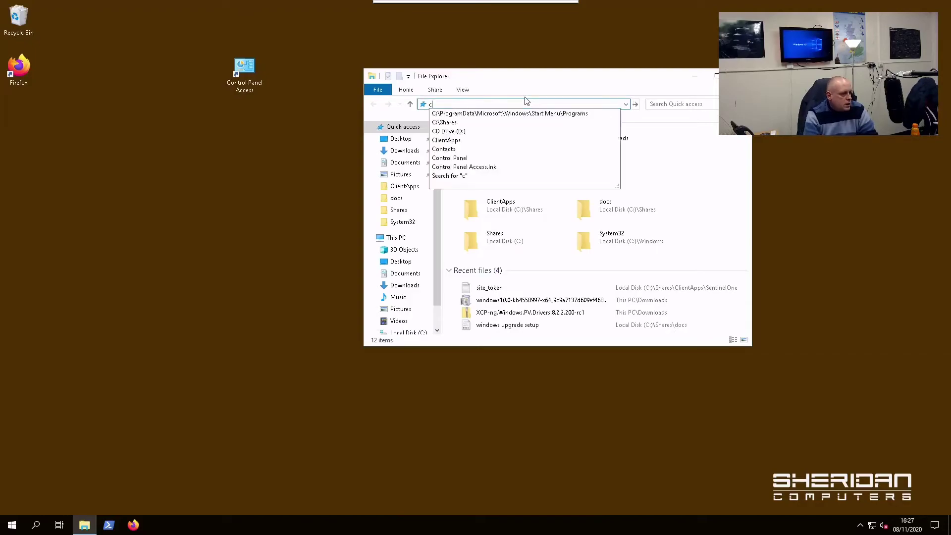
pyautogui.write(':\\windows')
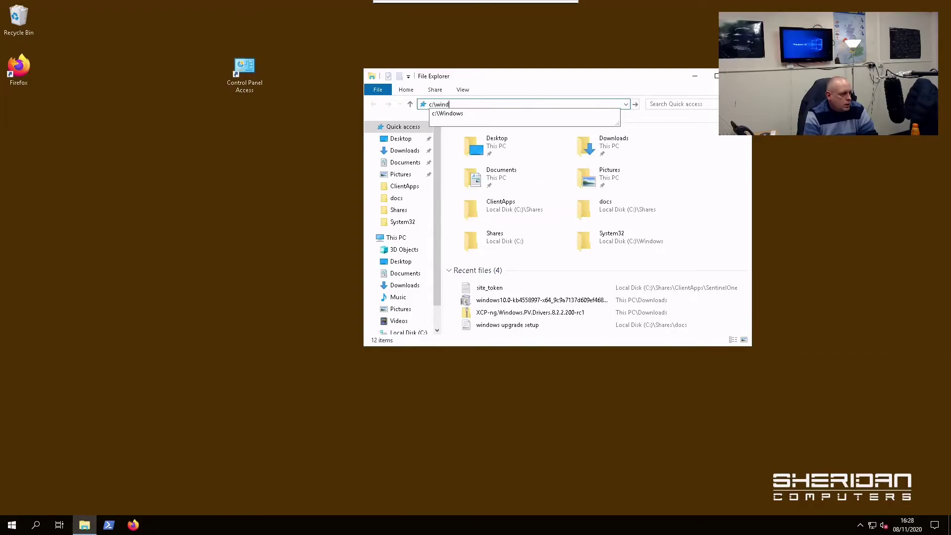
pyautogui.press('BackSpace')
pyautogui.press('BackSpace')
pyautogui.press('BackSpace')
pyautogui.press('BackSpace')
pyautogui.press('BackSpace')
pyautogui.press('BackSpace')
pyautogui.press('BackSpace')
pyautogui.write('programd')
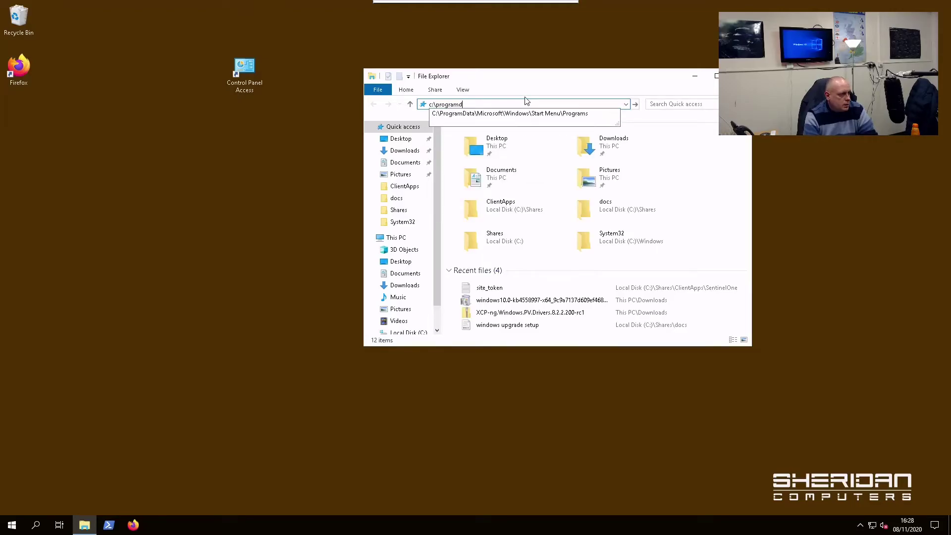
pyautogui.press('Down')
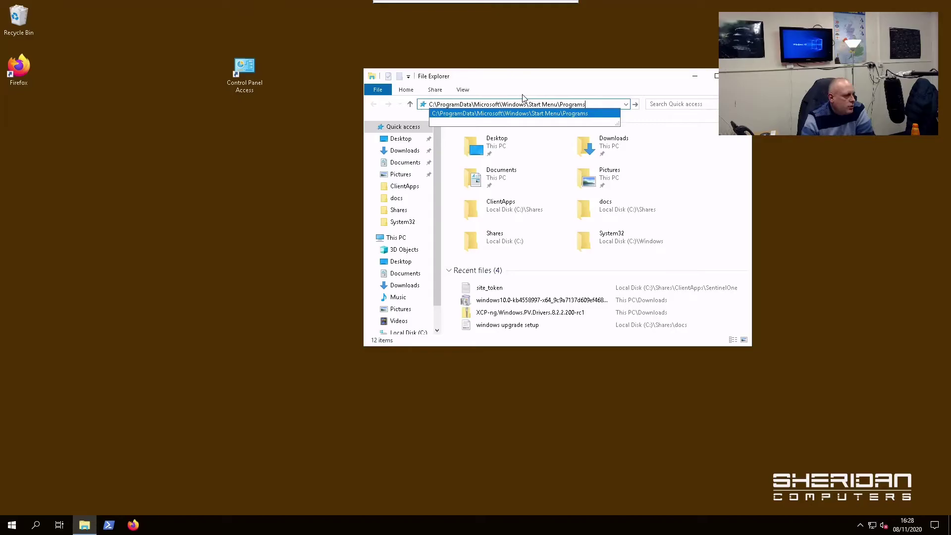
pyautogui.click(575, 117)
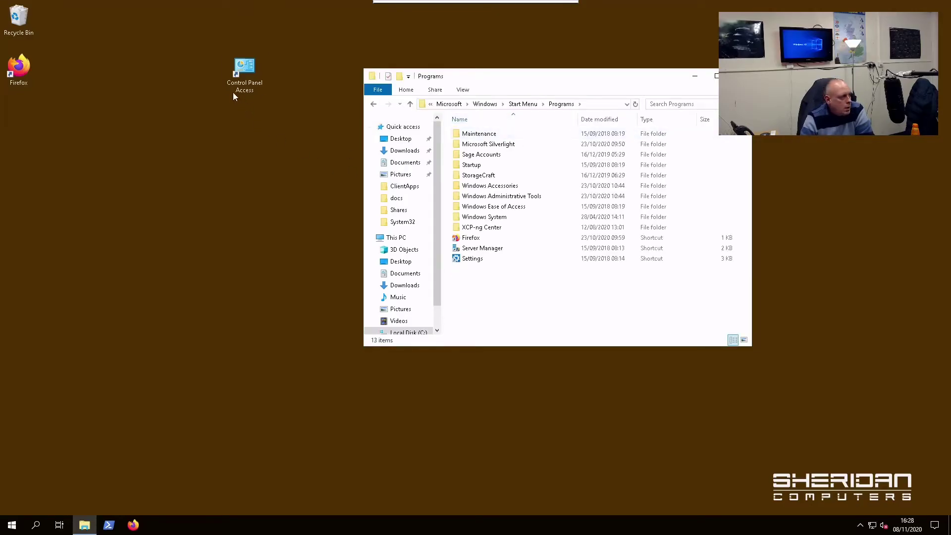
# Move the Control Panel Access shortcut from the desktop into Programs, granting admin permission
pyautogui.click(240, 76)
pyautogui.moveTo(247, 75); pyautogui.dragTo(525, 286)
pyautogui.click(558, 305)
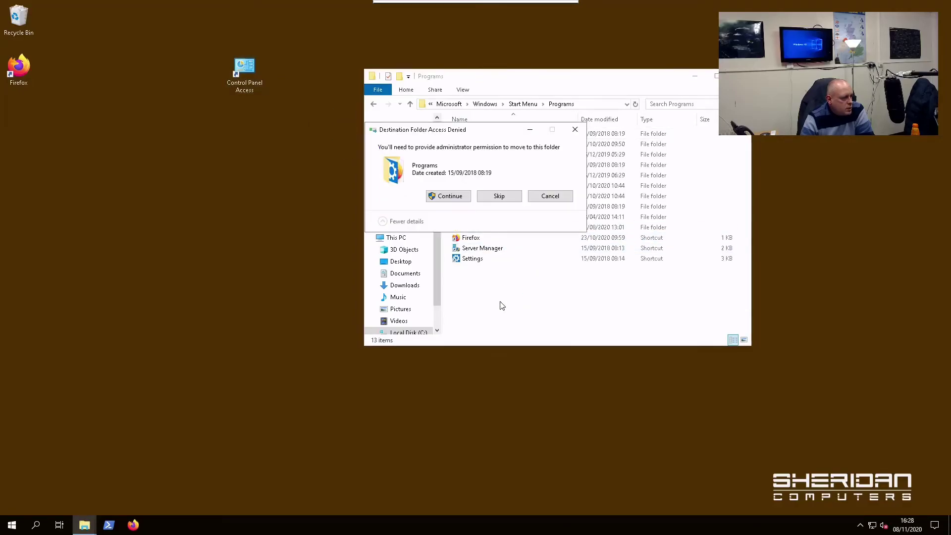
pyautogui.click(456, 199)
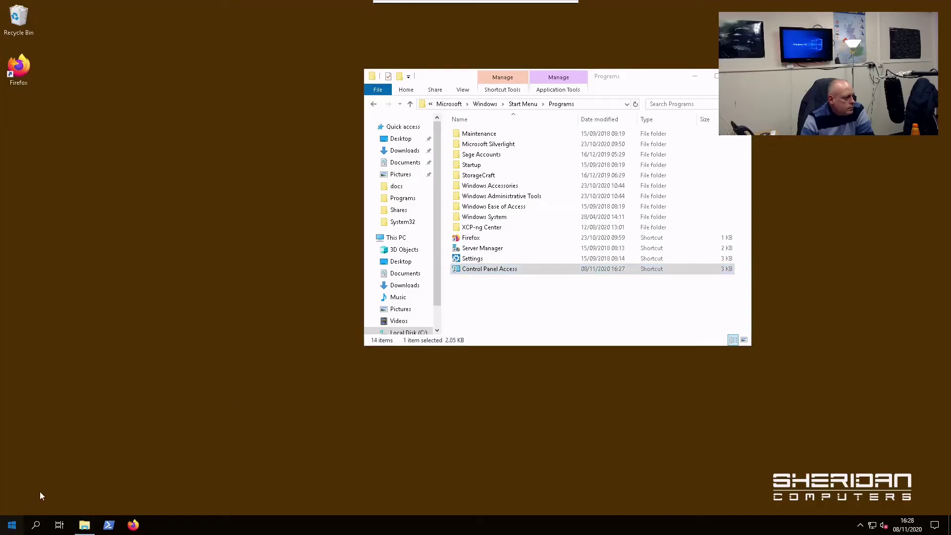
# Launch Control Panel Access from the Start menu to test it, then select it in Programs
pyautogui.click(11, 524)
pyautogui.click(93, 228)
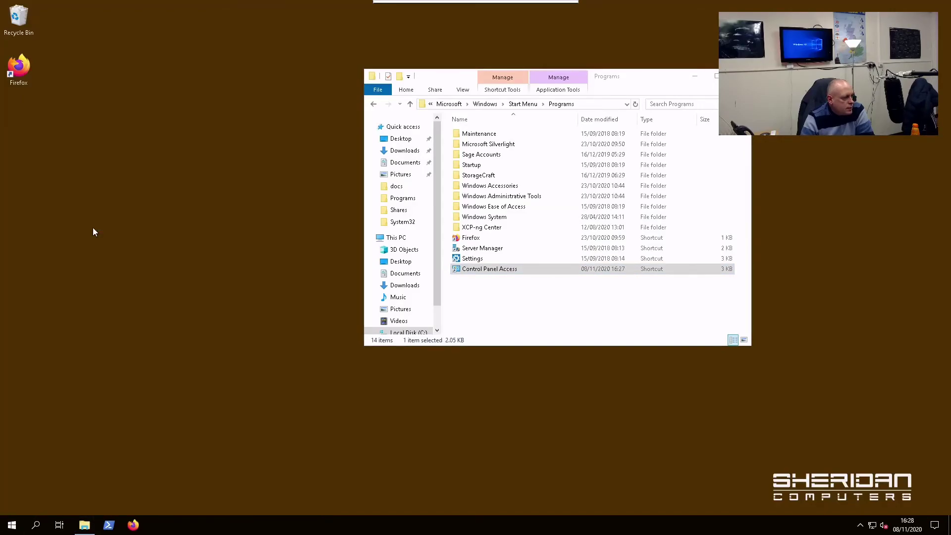
pyautogui.click(753, 88)
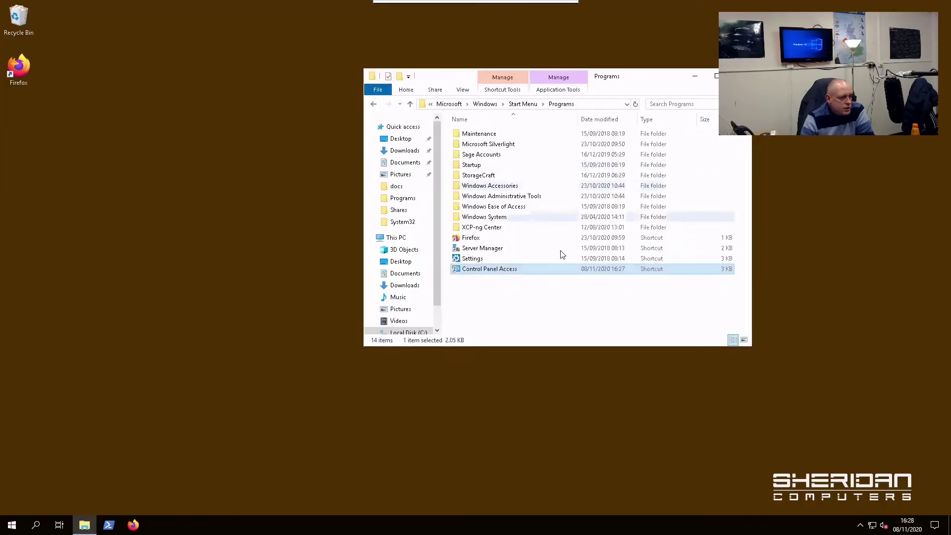
# Rename the shortcut to '-Control Panel Access' with admin approval and check it in Start
pyautogui.rightClick(503, 271)
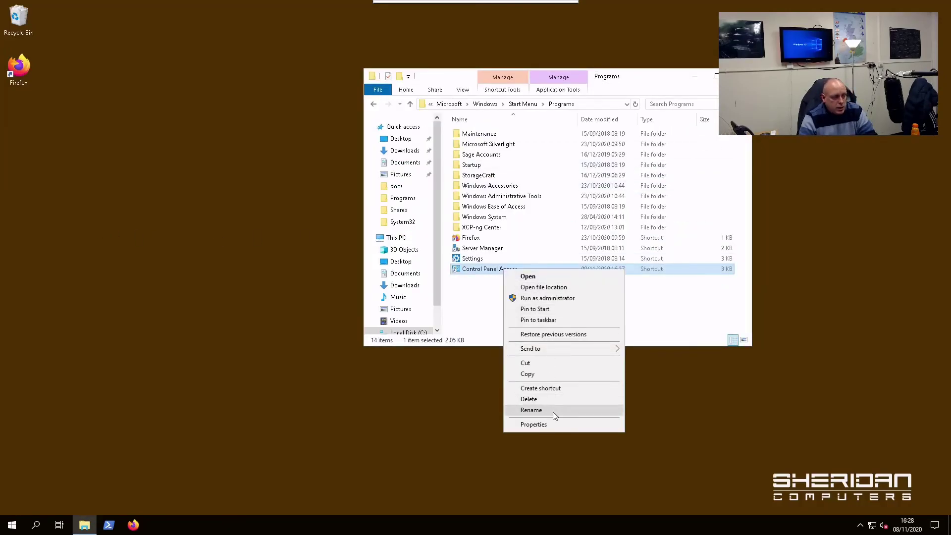
pyautogui.click(552, 408)
pyautogui.press('Home')
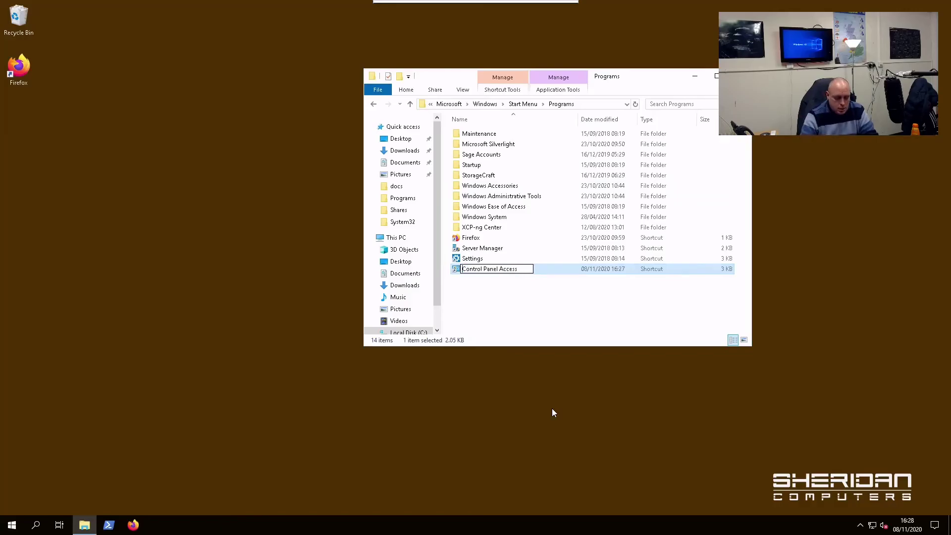
pyautogui.press('Return')
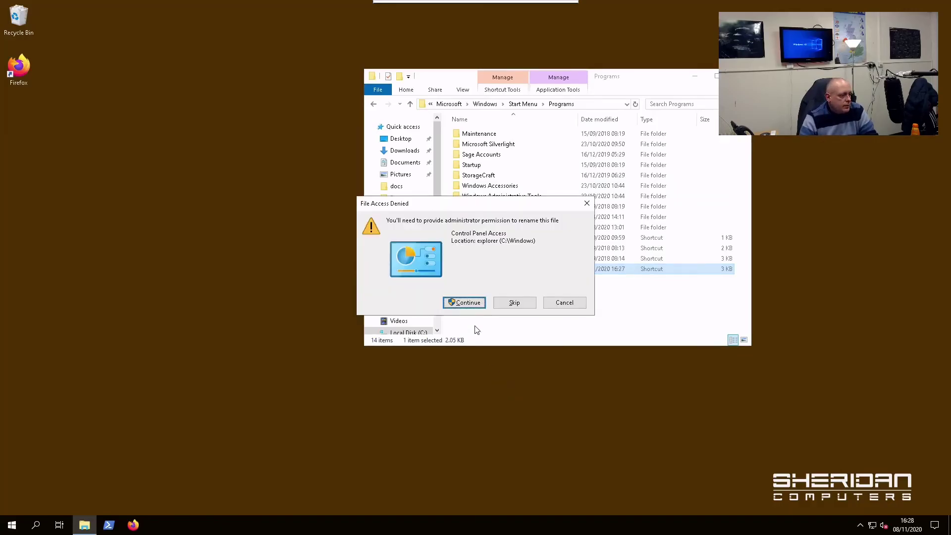
pyautogui.click(476, 307)
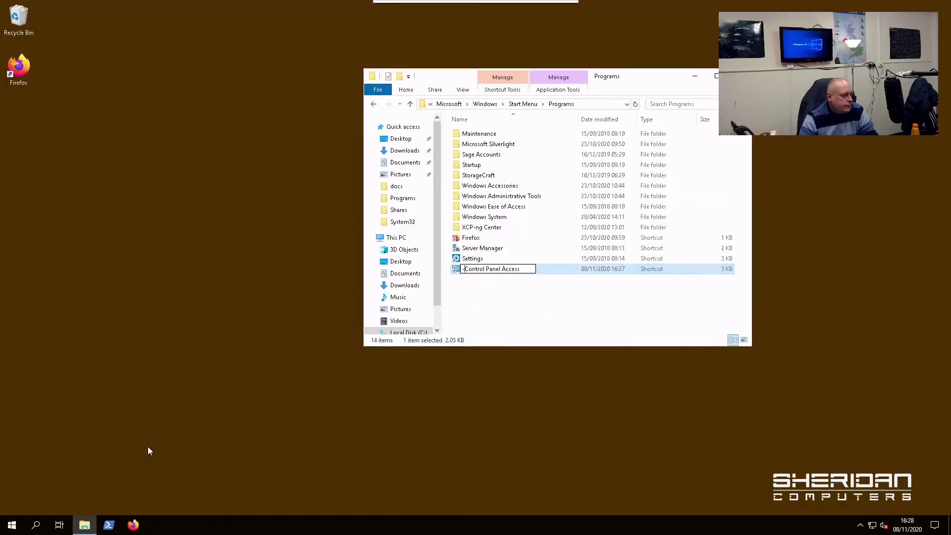
pyautogui.click(11, 527)
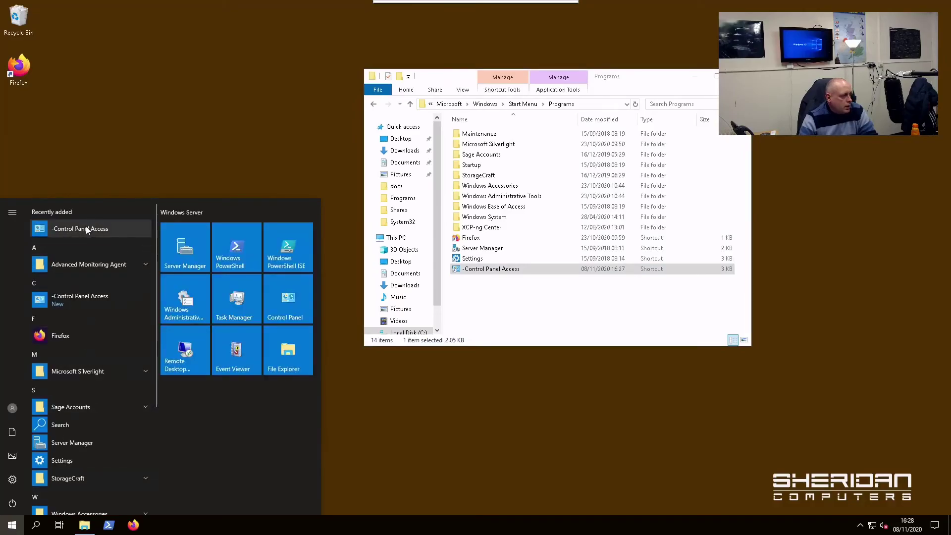
# Close the Start menu by clicking the empty desktop
pyautogui.click(235, 163)
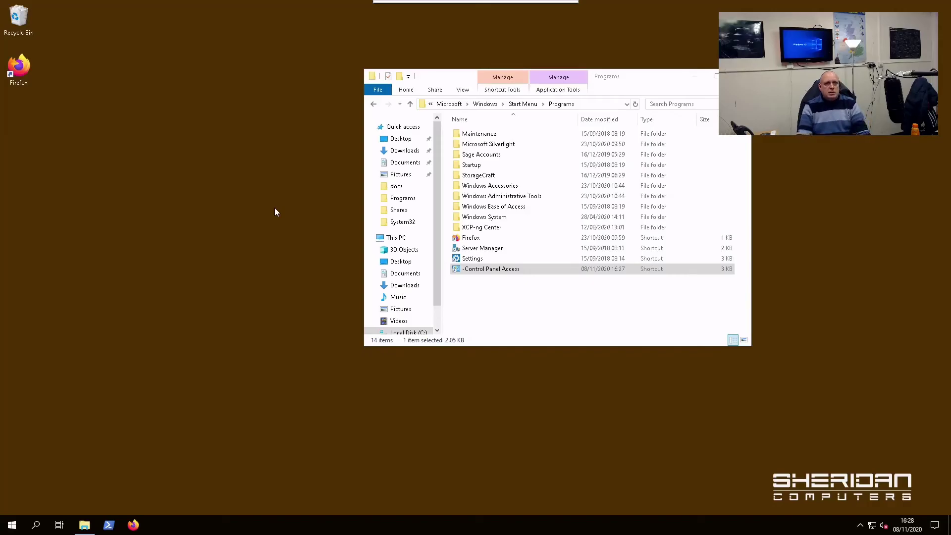